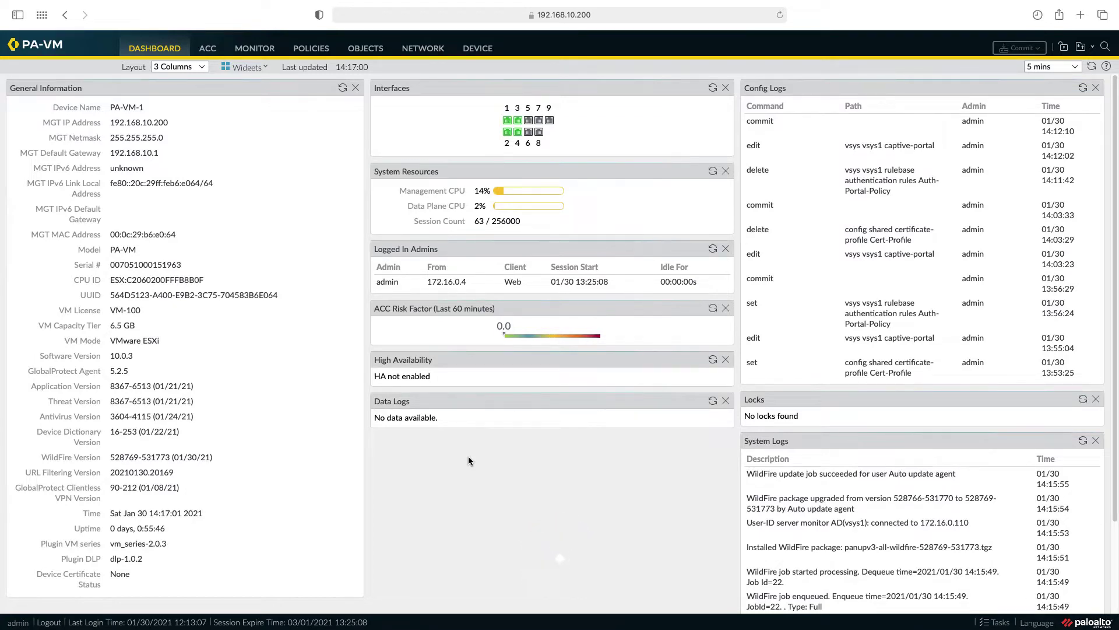
Step: Enable the Authentication Portal in Redirect mode with Auth. Profile and redirect host 172.16.0.254, then save
click(475, 52)
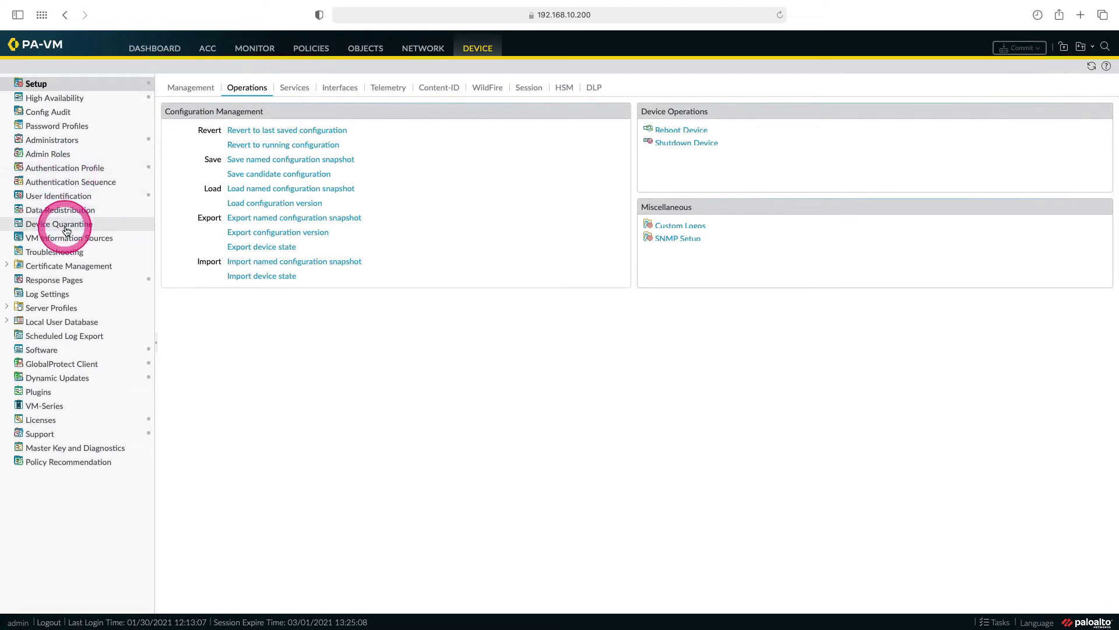
click(58, 195)
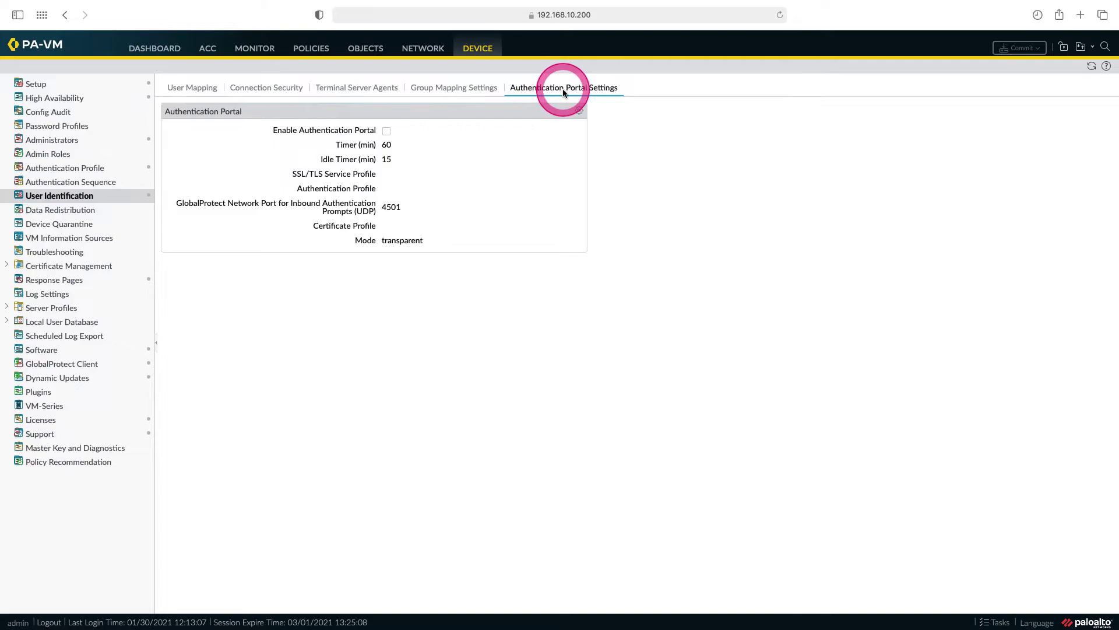
click(580, 111)
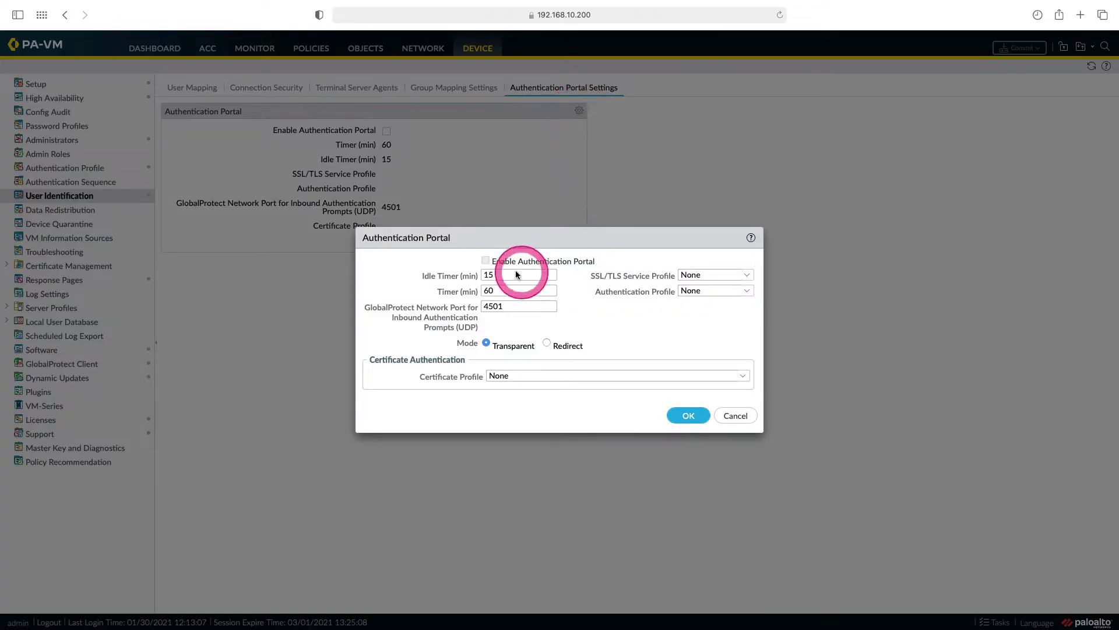
click(486, 261)
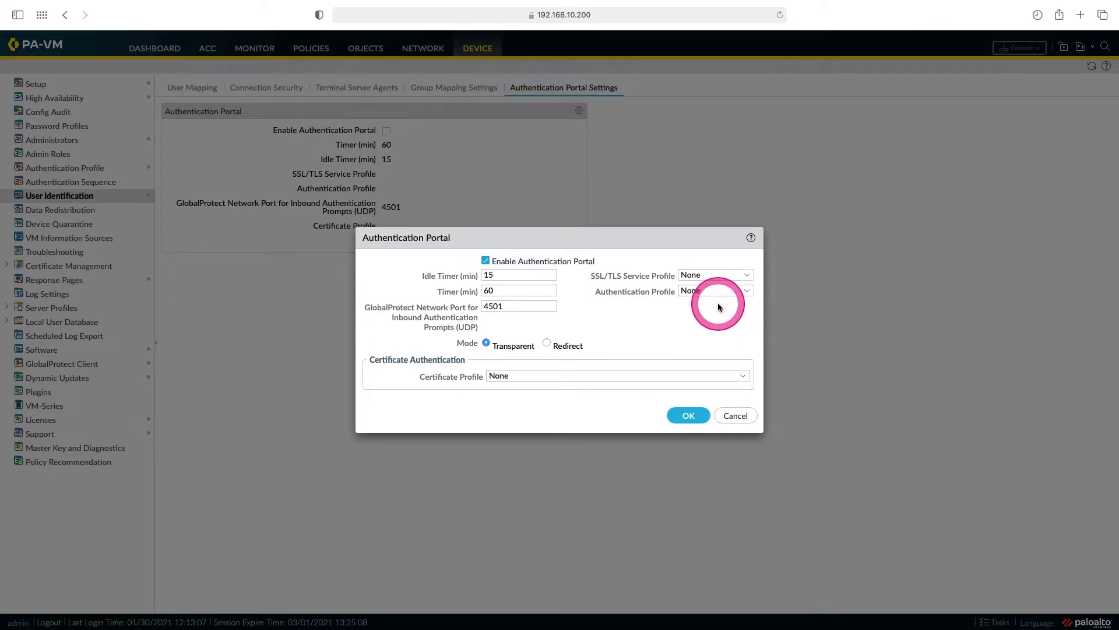
click(743, 290)
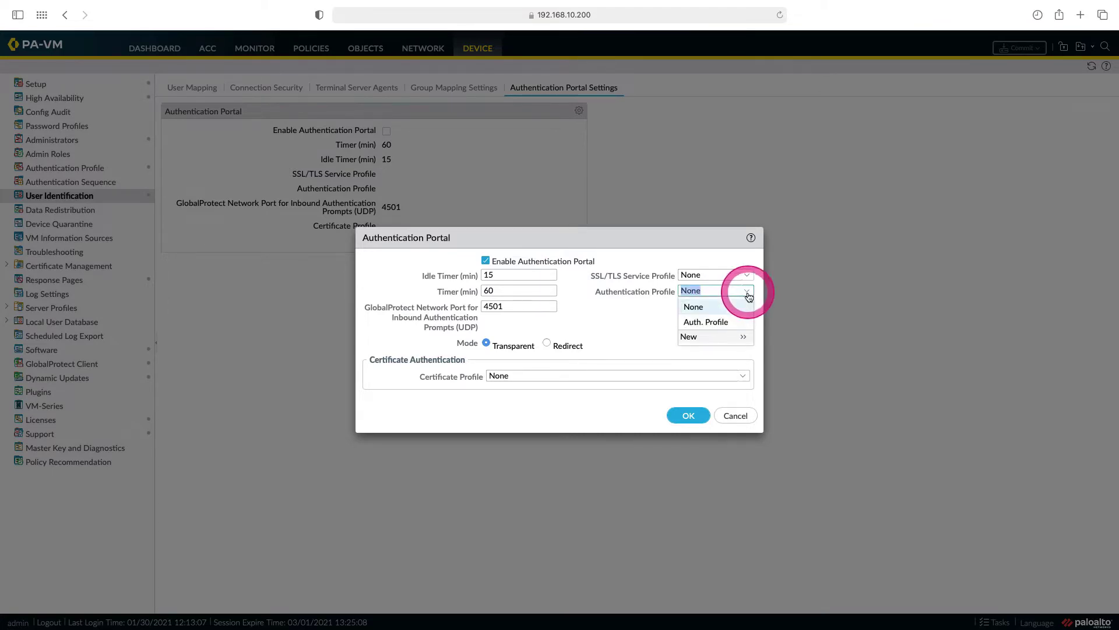
click(728, 323)
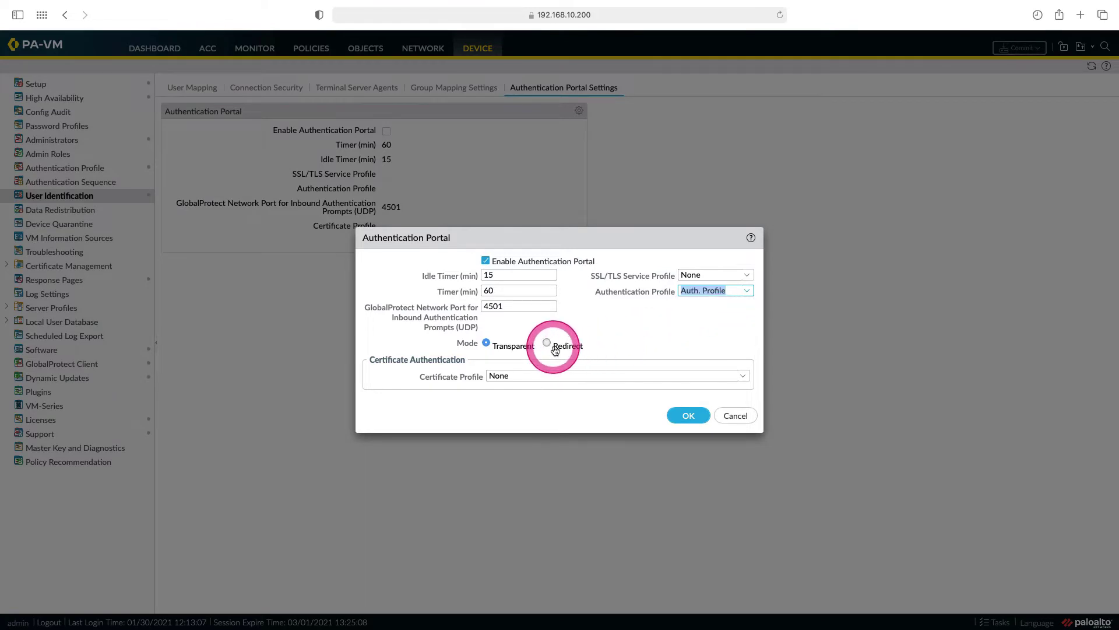
click(548, 344)
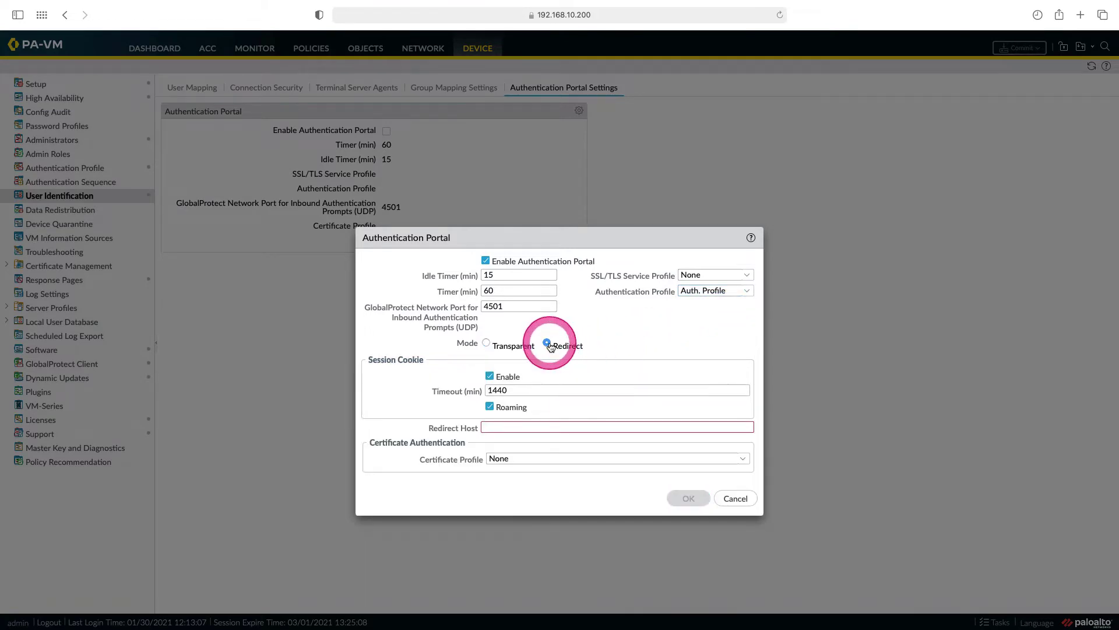
click(528, 427)
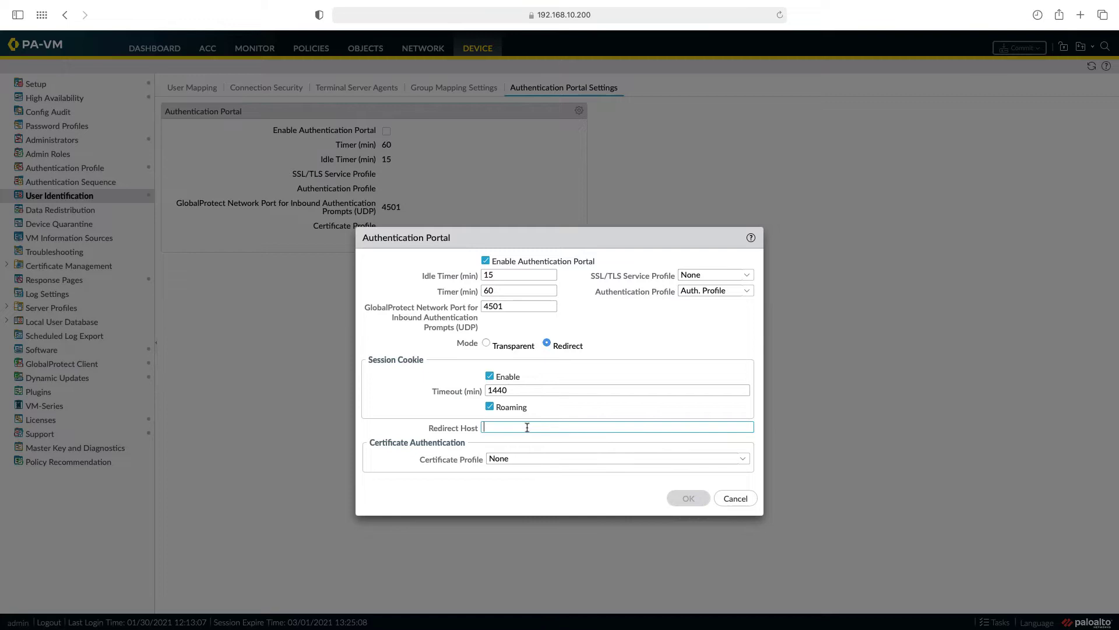
text(172.16.0.254)
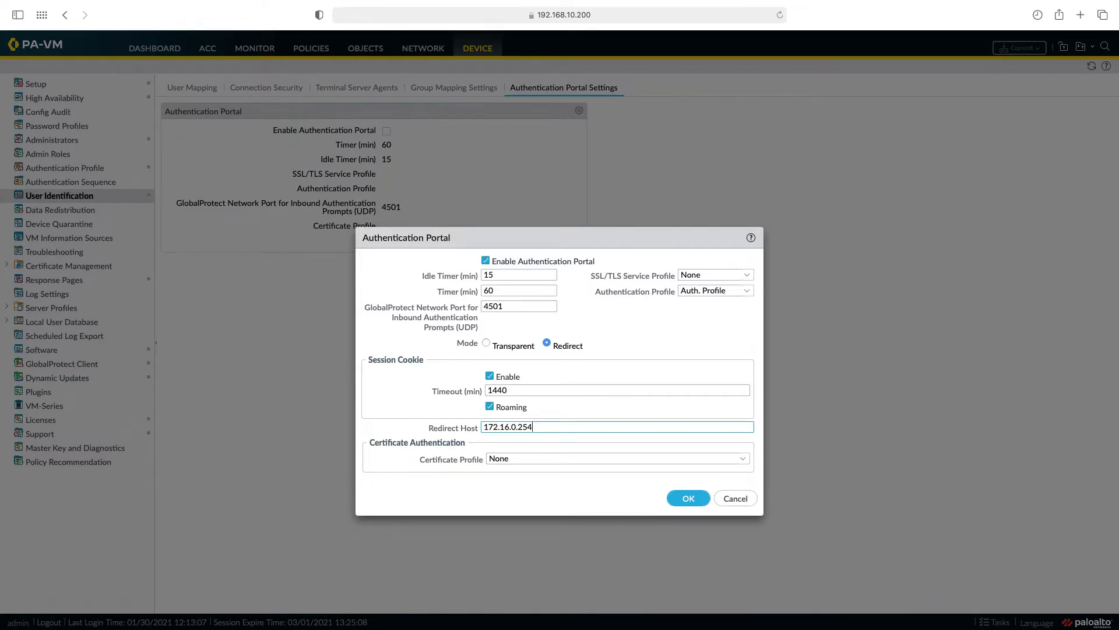
click(680, 498)
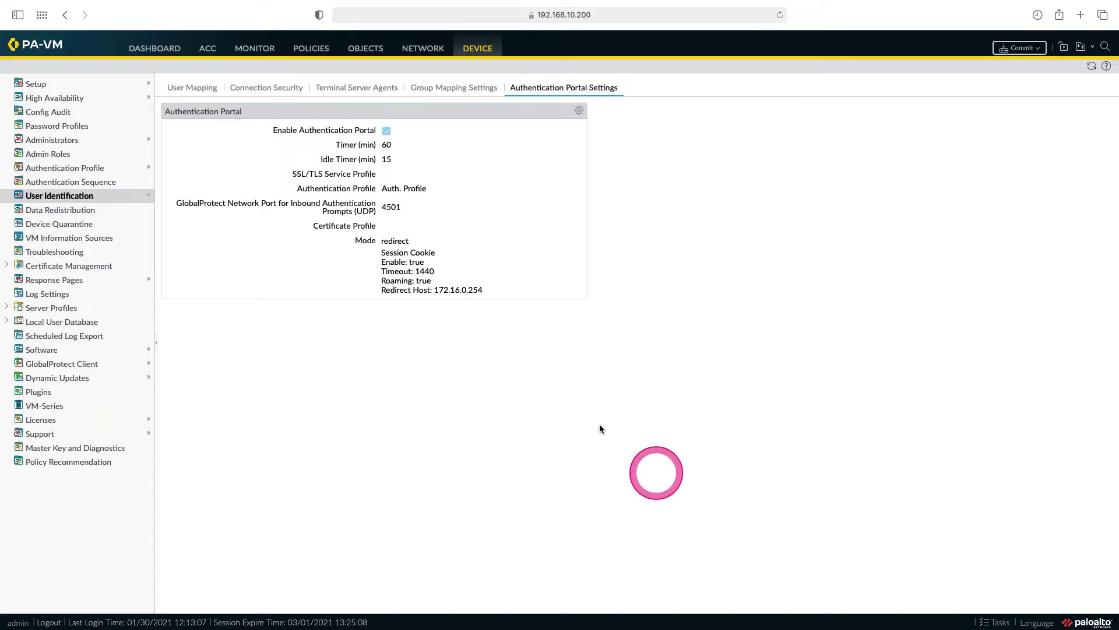
Step: Create a new authentication policy rule named 'Auth-Portal-Policy'
click(314, 51)
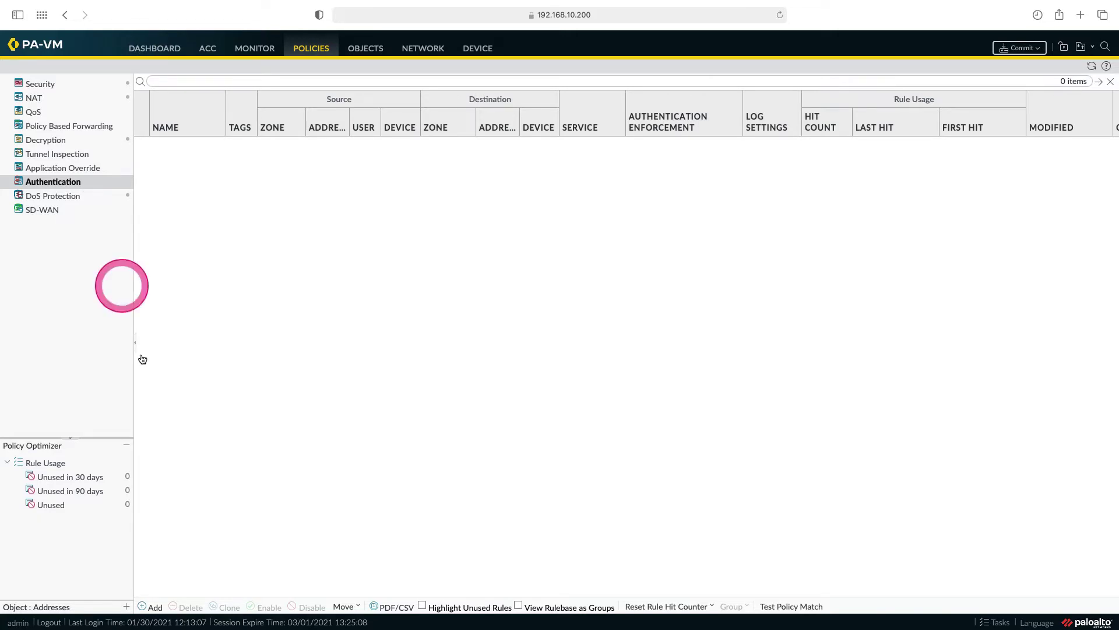
click(153, 607)
click(410, 274)
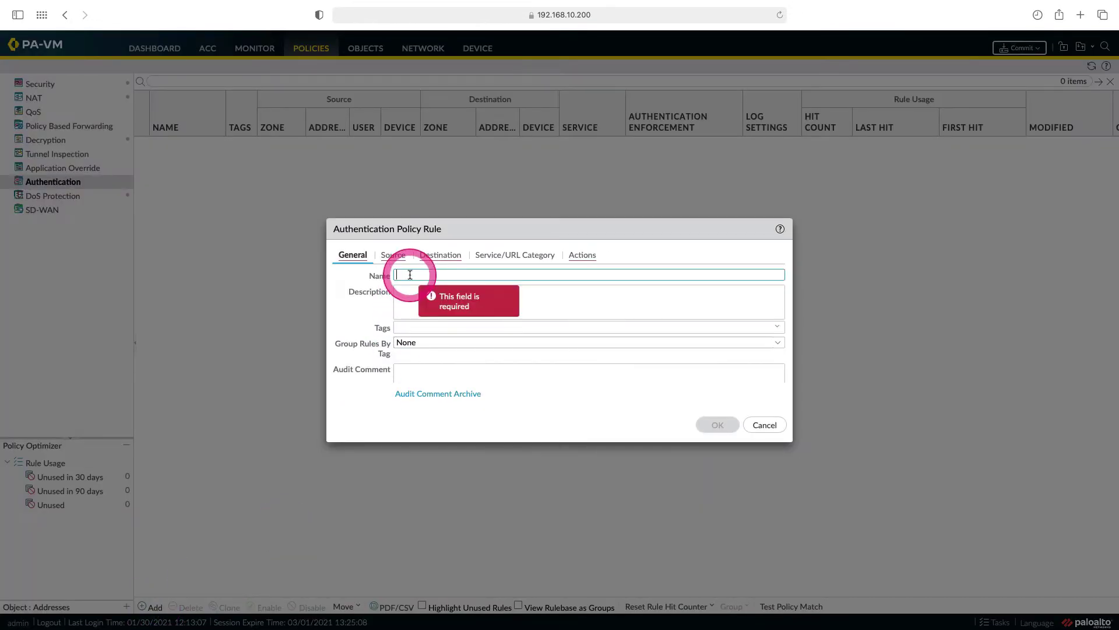
text(Aut)
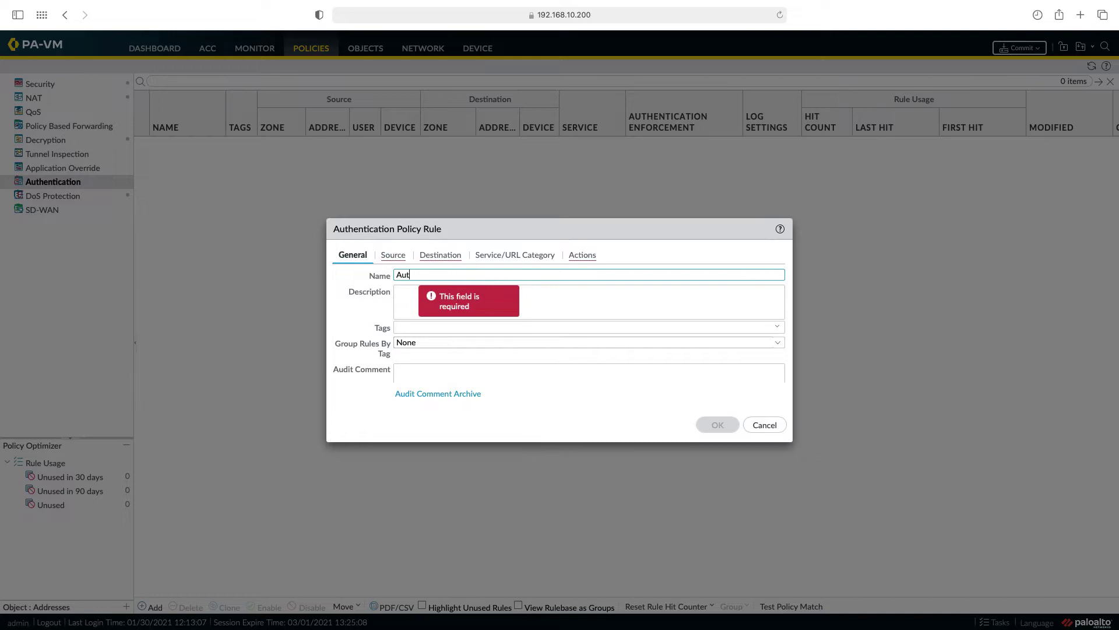
text(h-Portal-Policy)
Step: Set the rule's source zone to Inside
click(392, 255)
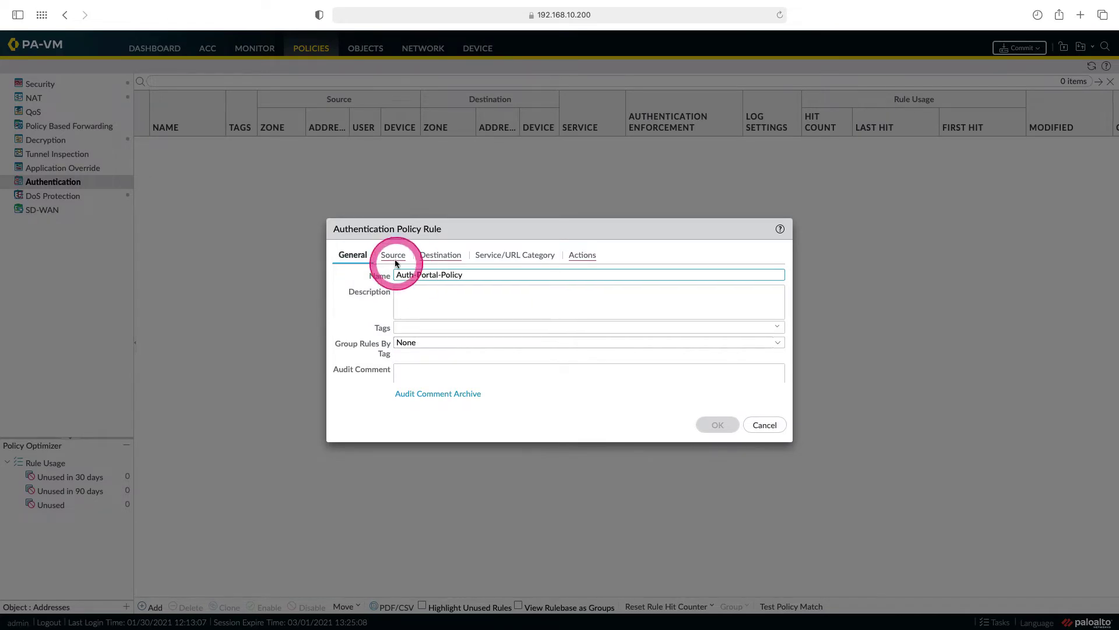
click(352, 404)
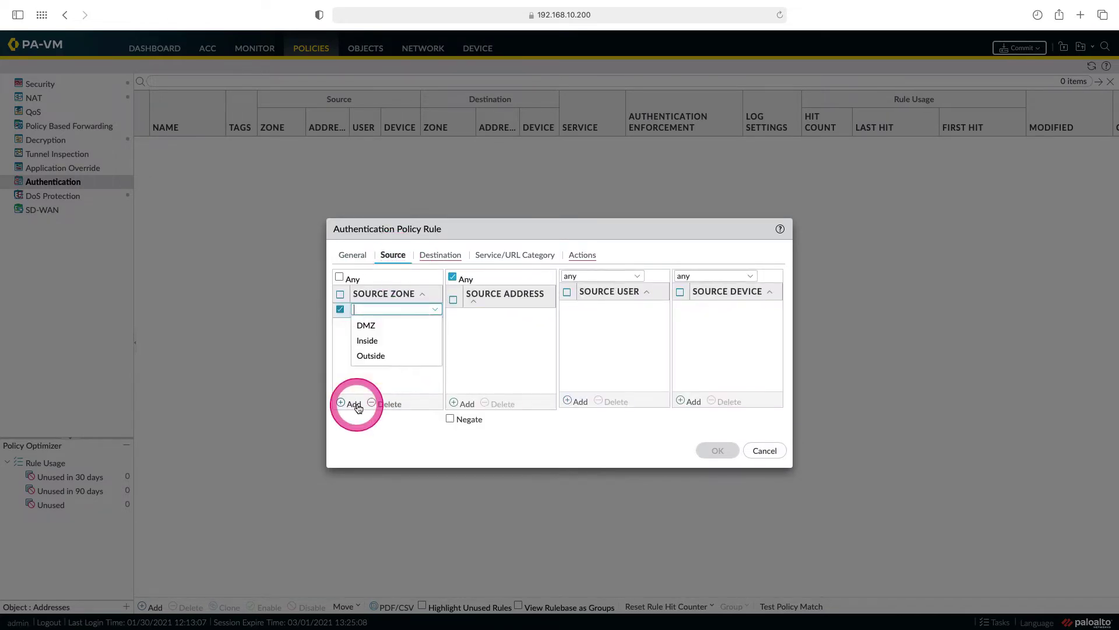
click(369, 336)
click(473, 332)
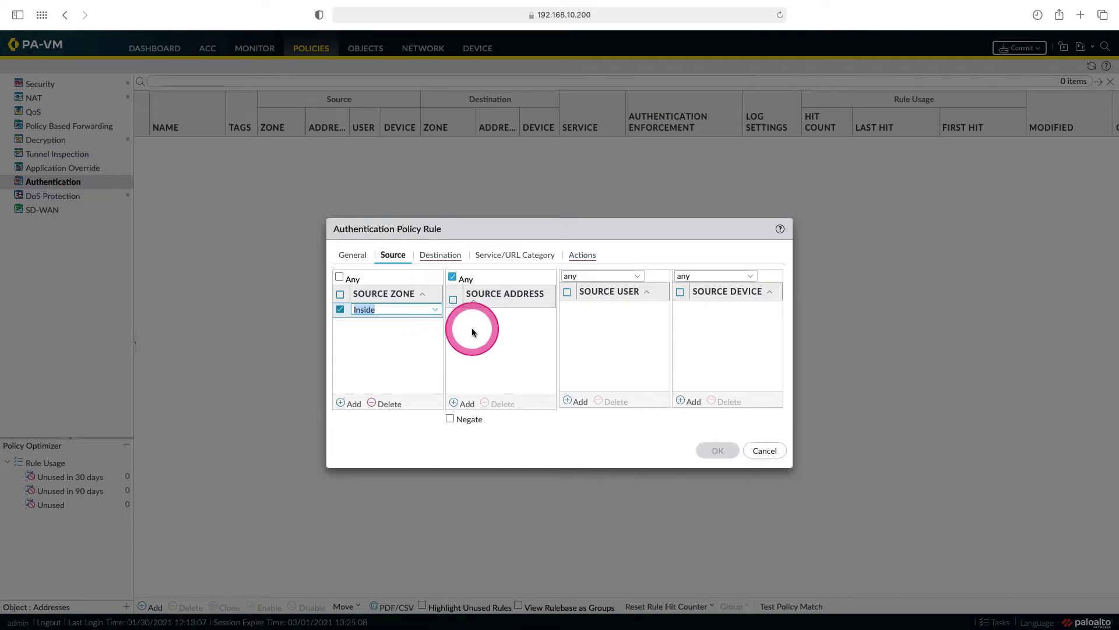
click(578, 336)
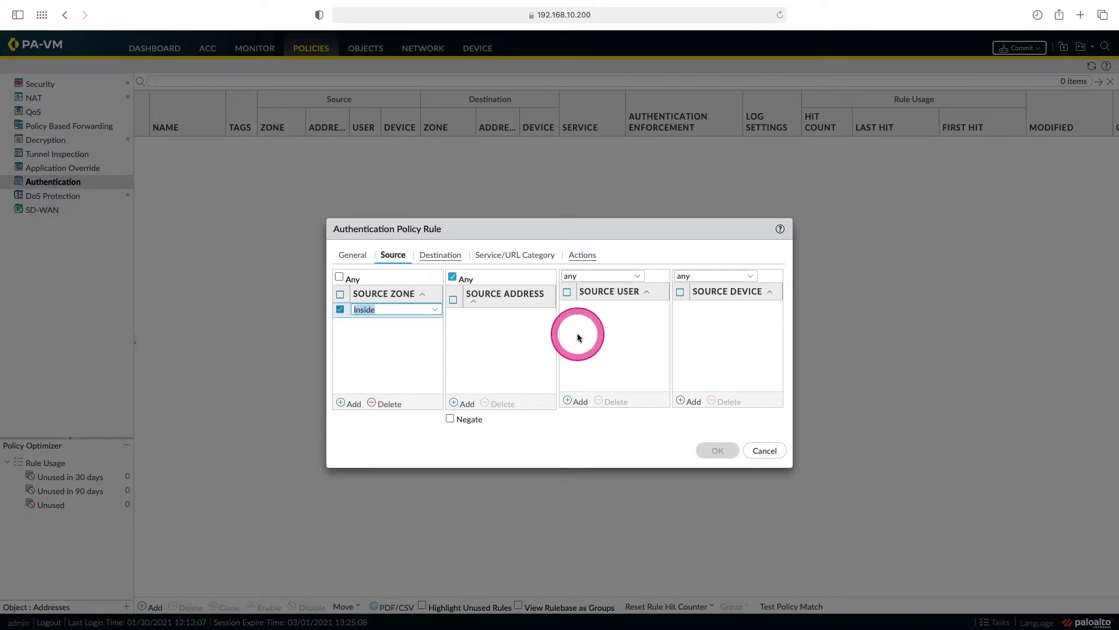
Step: Set the destination zone to Outside and add service-https alongside service-http
click(436, 257)
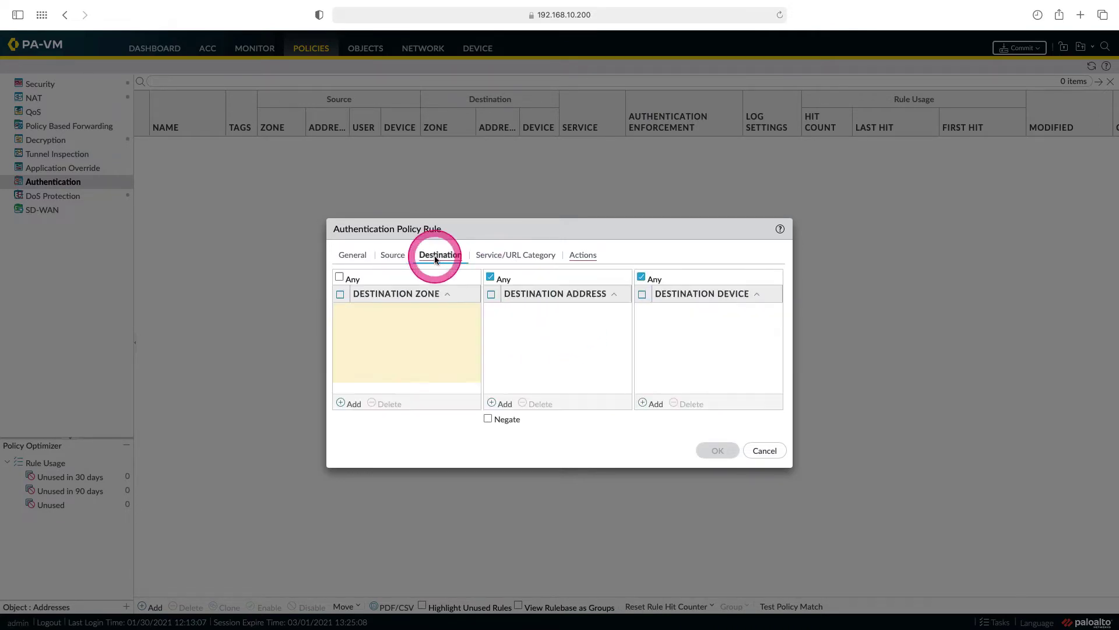
click(350, 404)
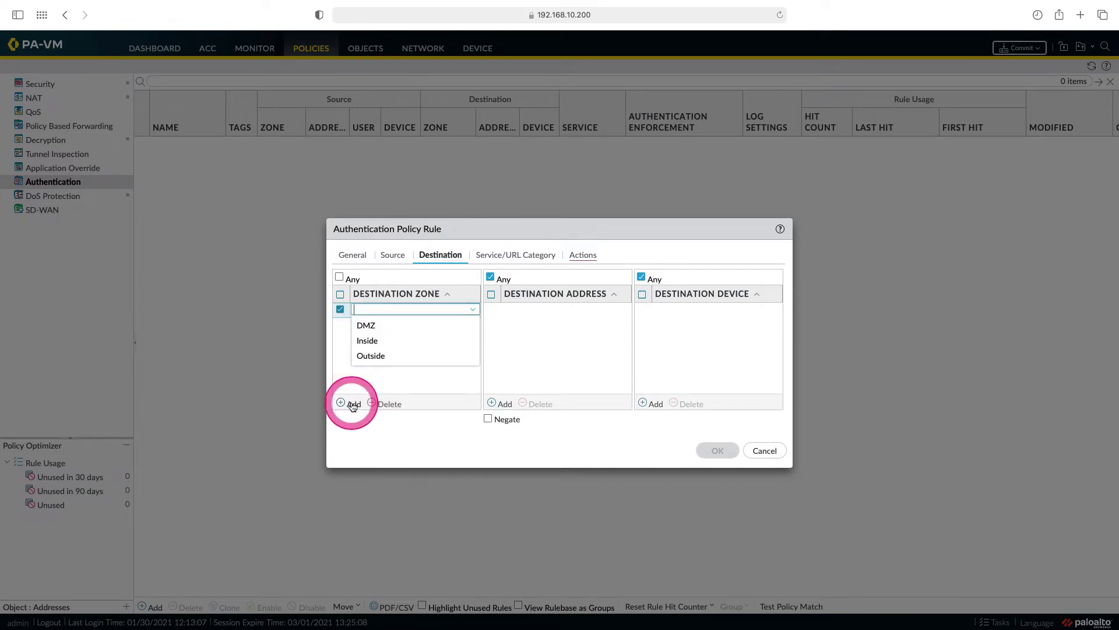
click(368, 362)
click(502, 256)
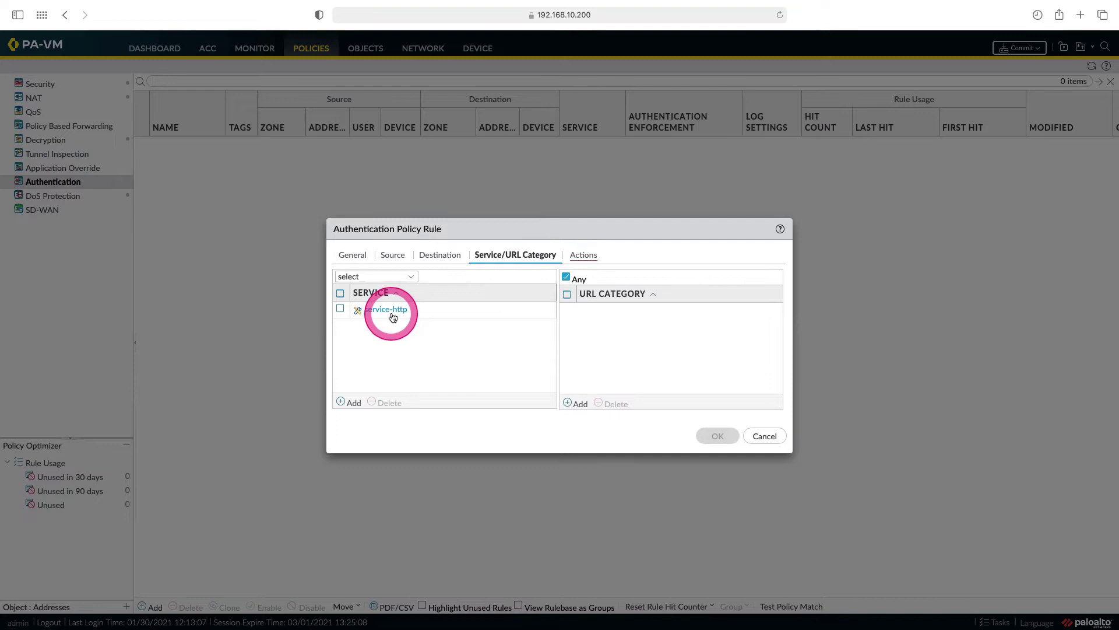
click(350, 403)
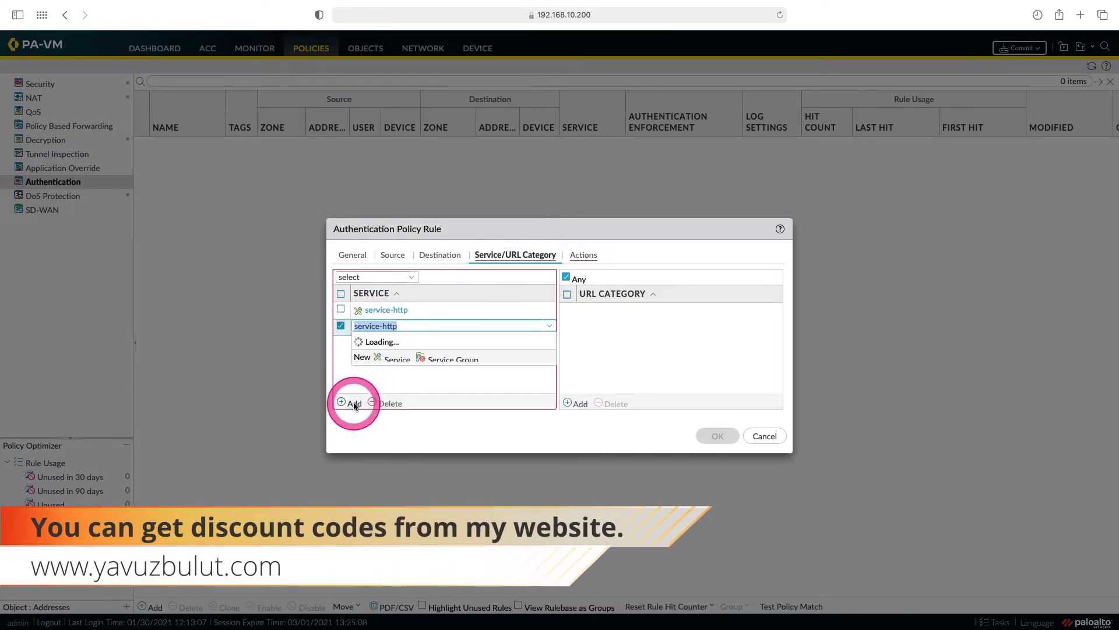
click(388, 362)
Step: Enforce authentication with the default-web-form profile and save the rule
click(584, 257)
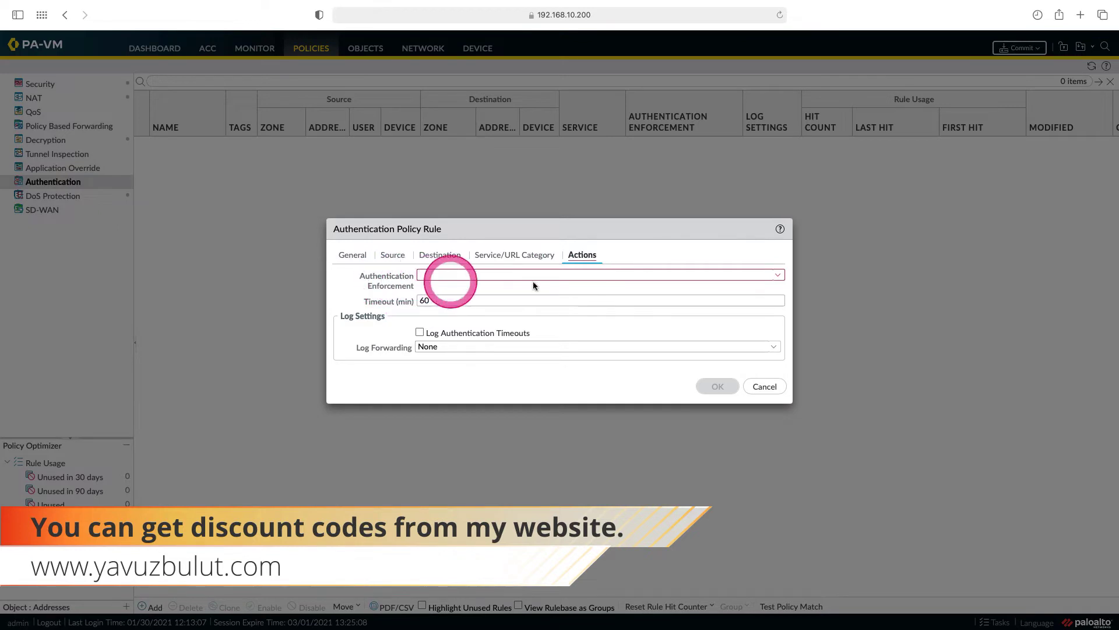
click(778, 275)
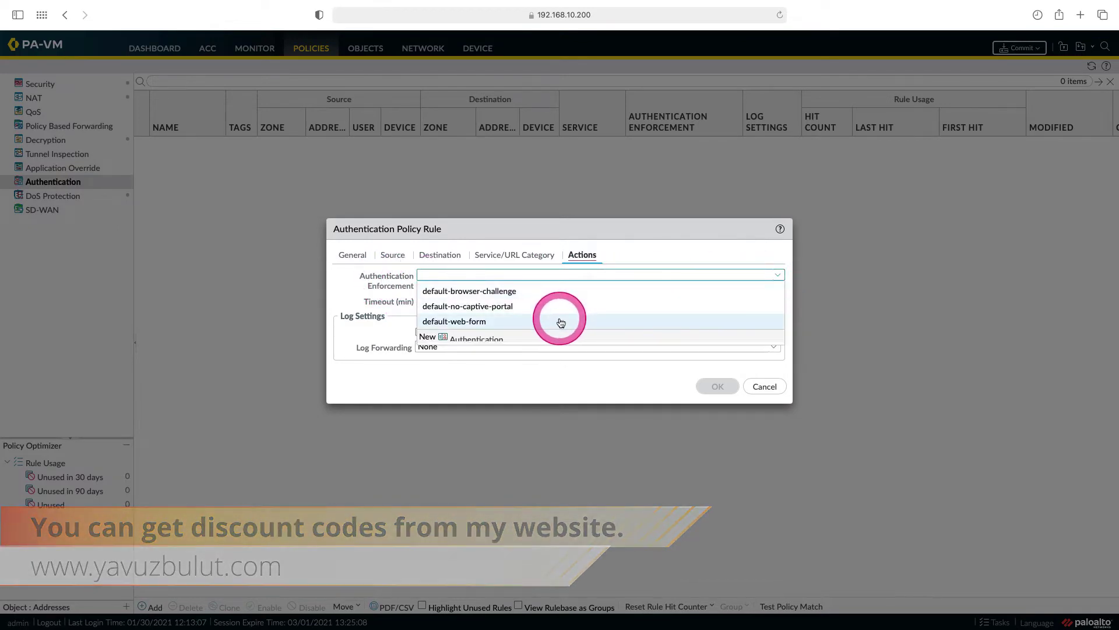
click(563, 320)
click(718, 387)
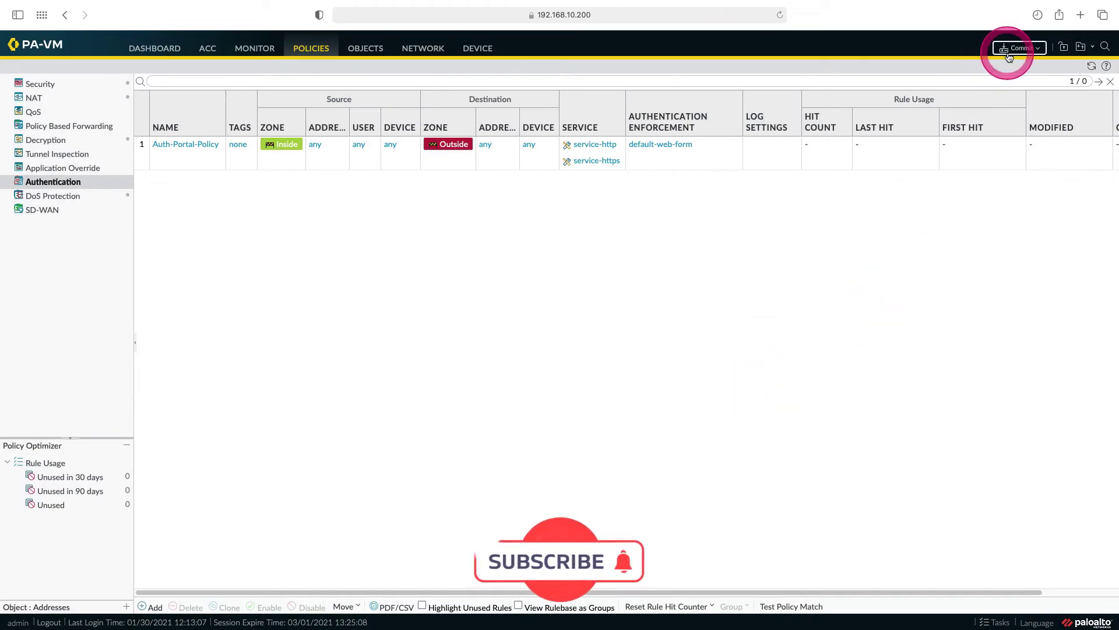
Step: Commit the configuration and close the Commit Status report once it succeeds
click(1009, 55)
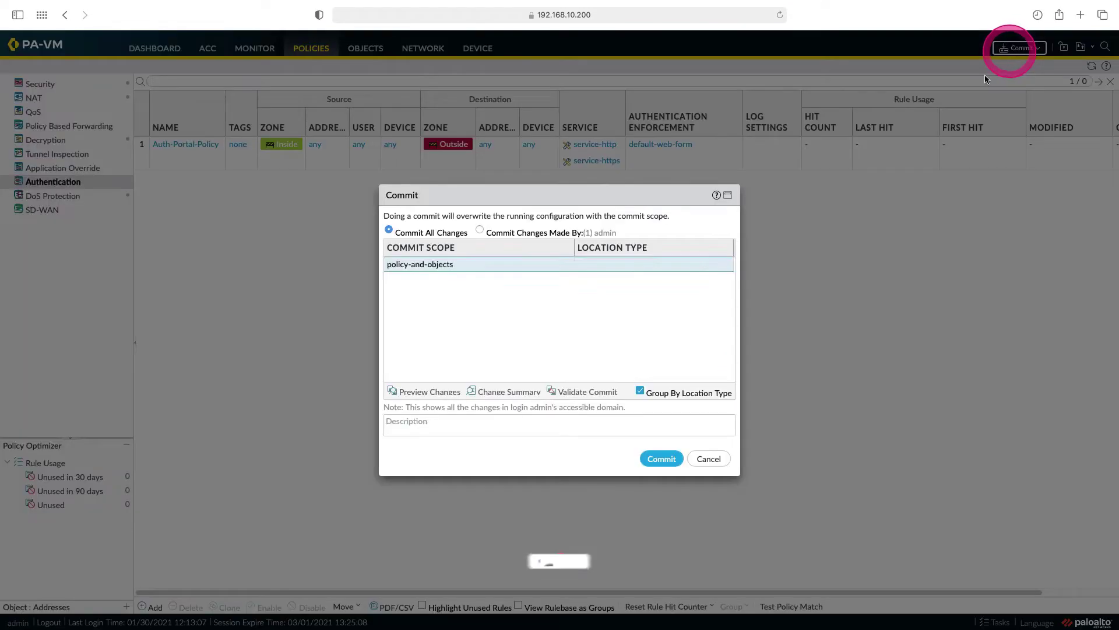
click(660, 458)
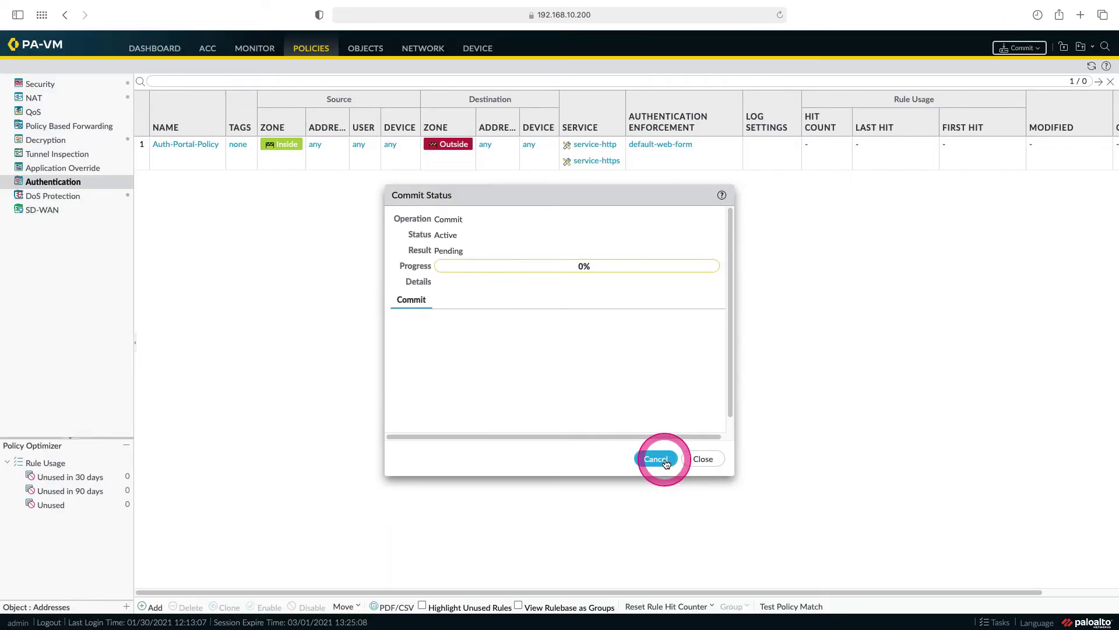
click(604, 354)
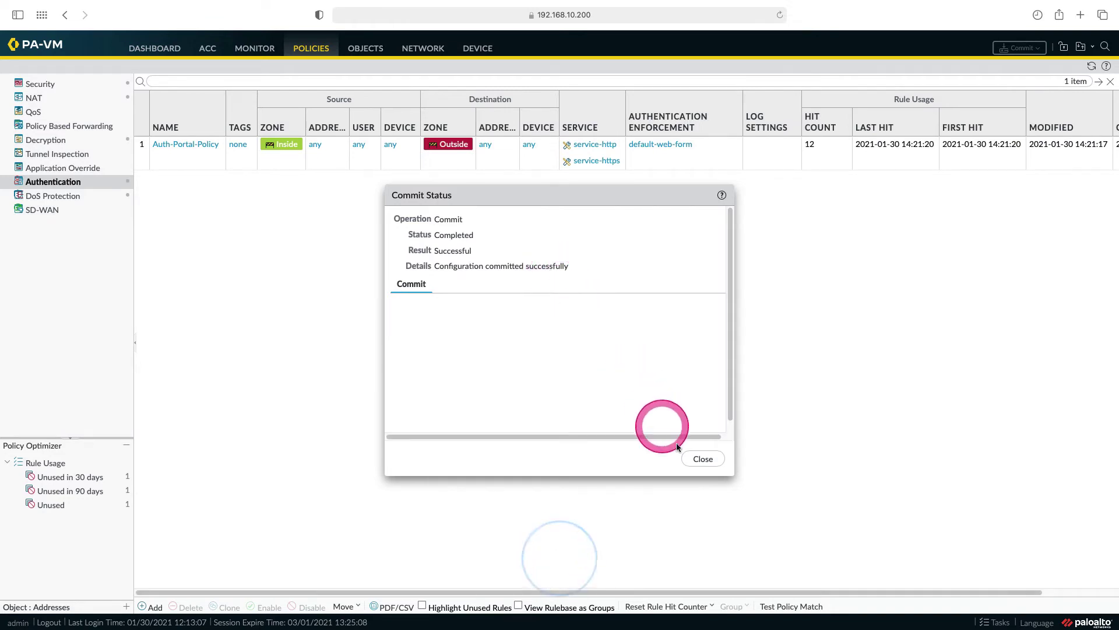
click(701, 460)
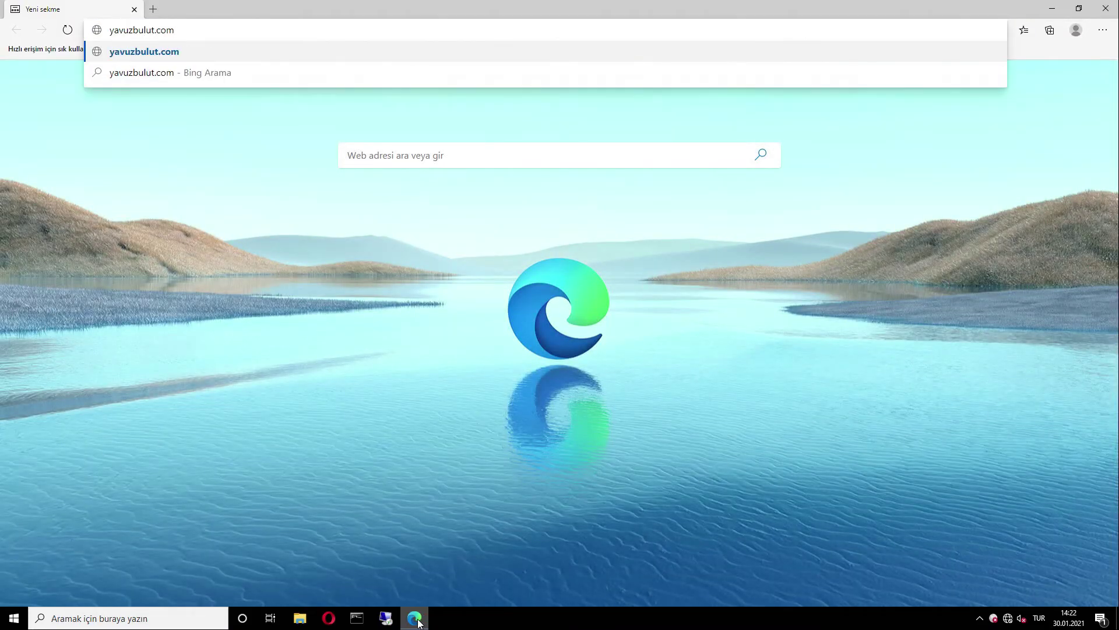
Step: Browse to yavuzbulut.com and log in on the redirected portal with the test user's password
key(Return)
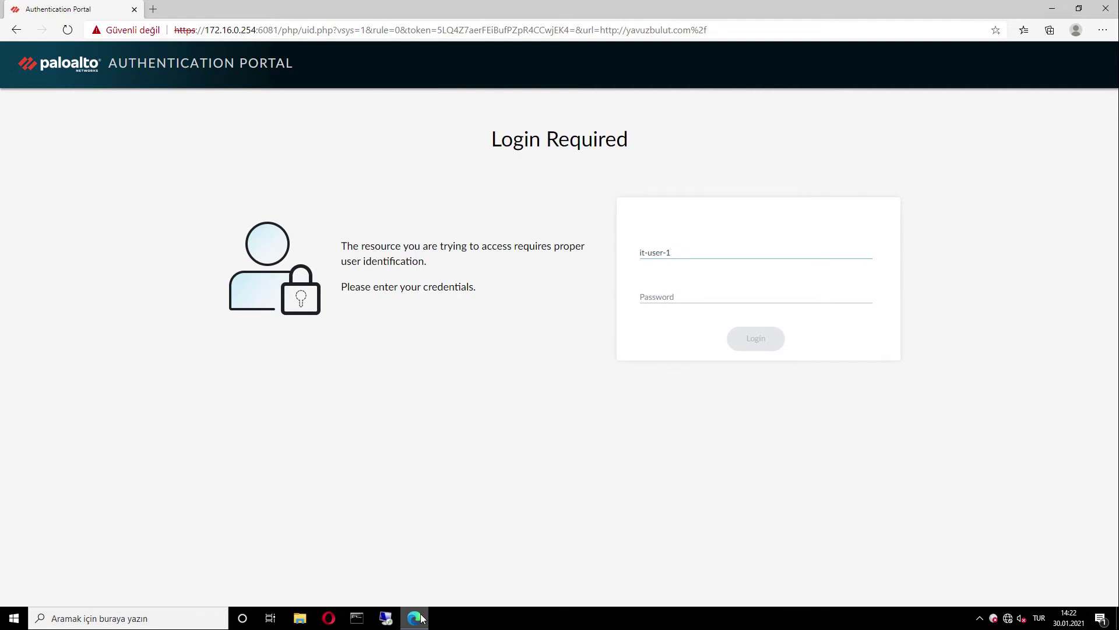
key(Tab)
text(*)
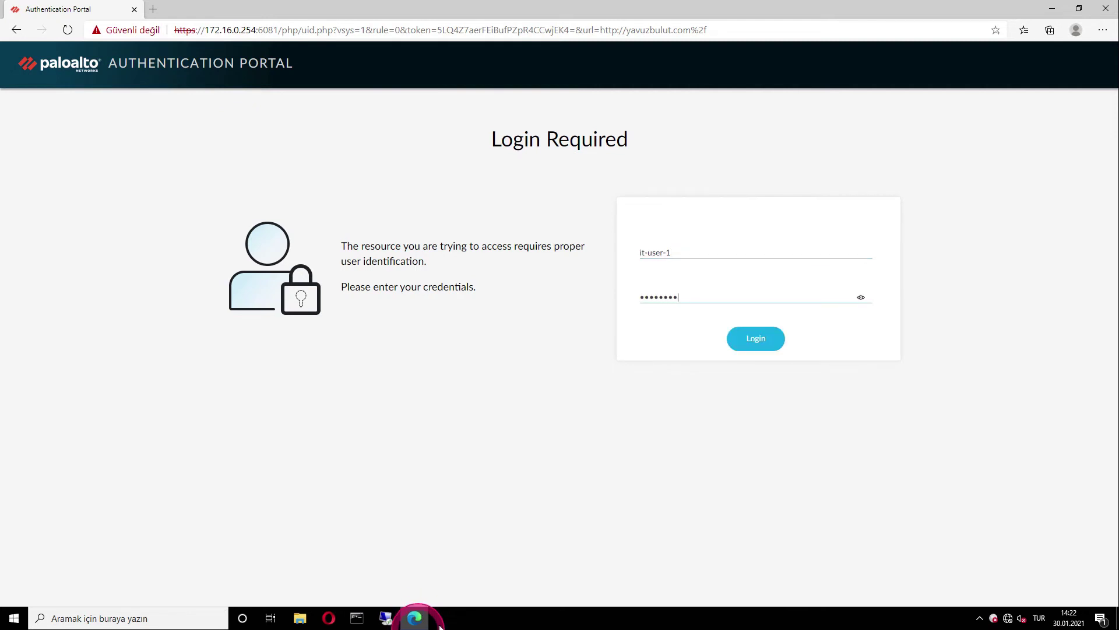
click(762, 344)
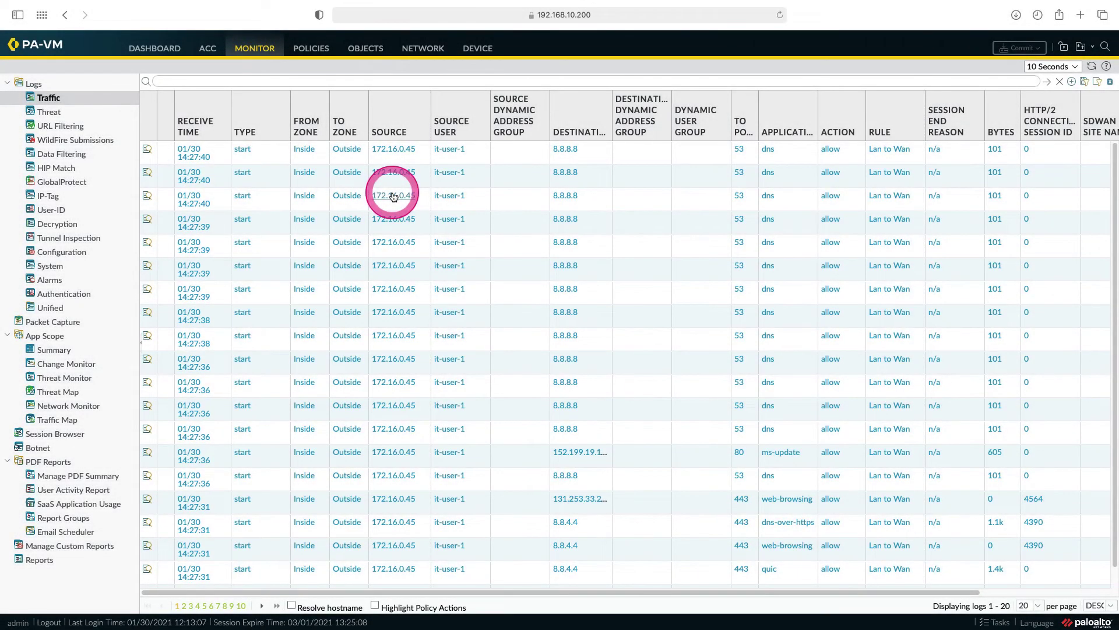
Step: Refresh the Monitor traffic log, then view the Authentication log entries
click(393, 196)
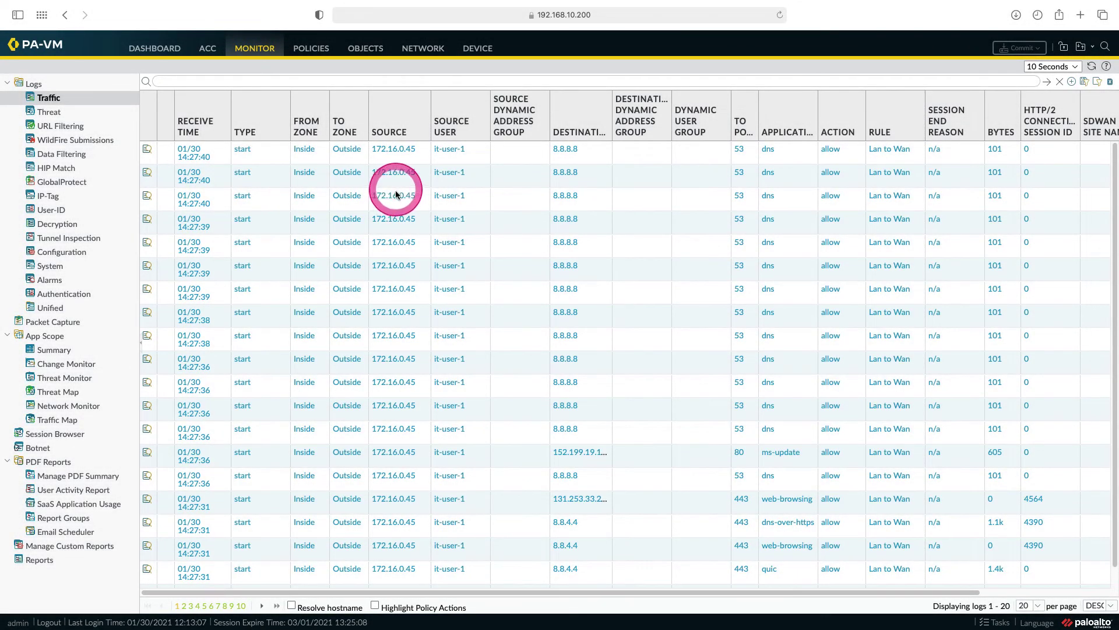
click(447, 137)
click(449, 153)
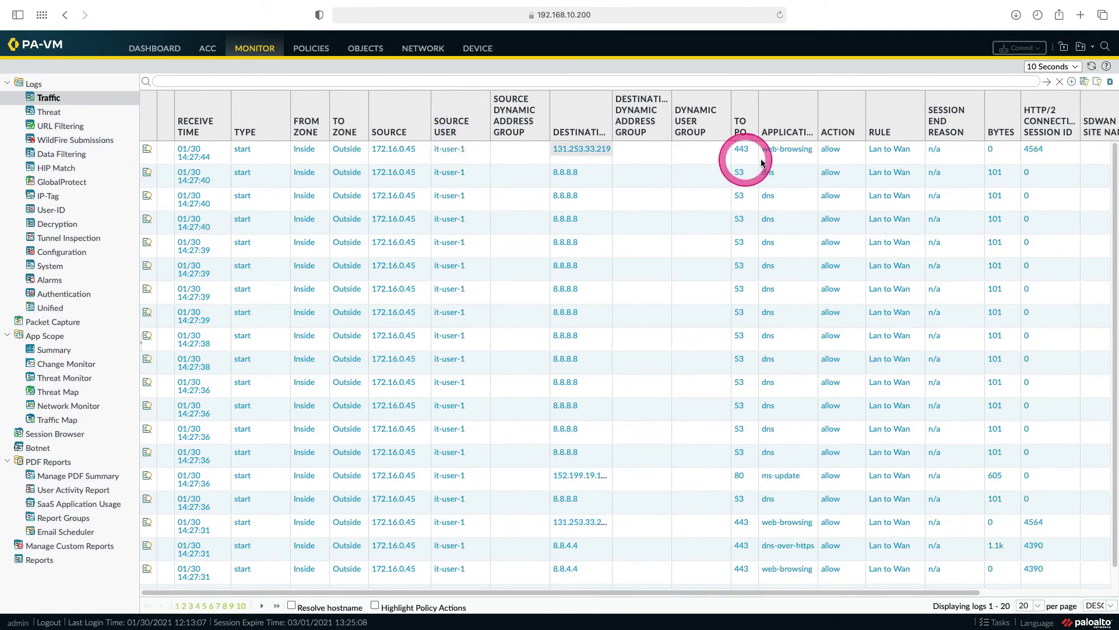
click(65, 295)
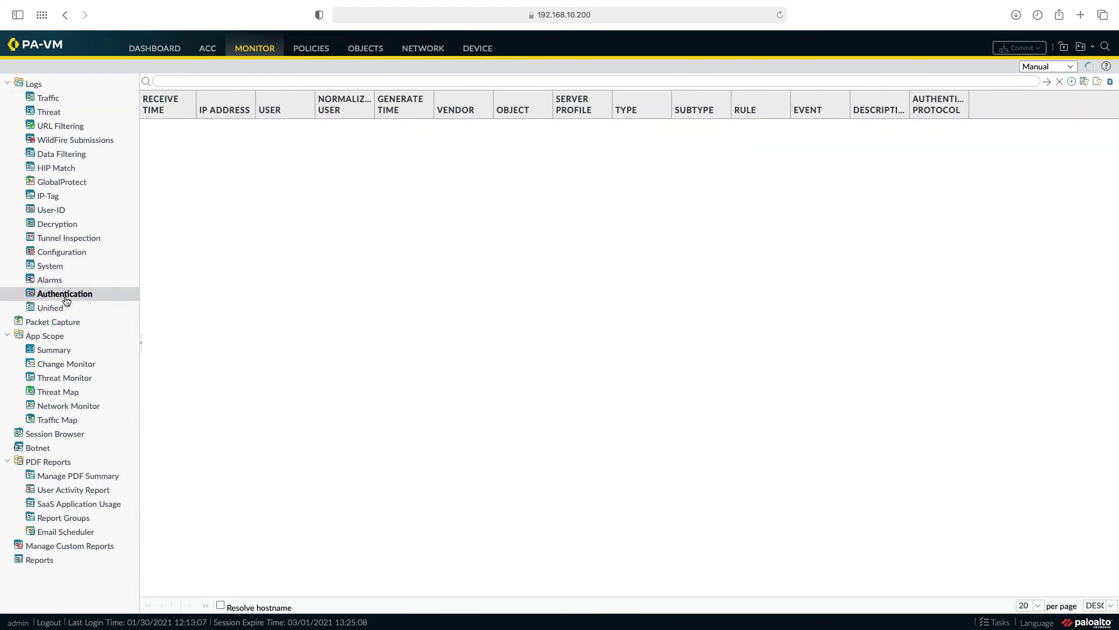